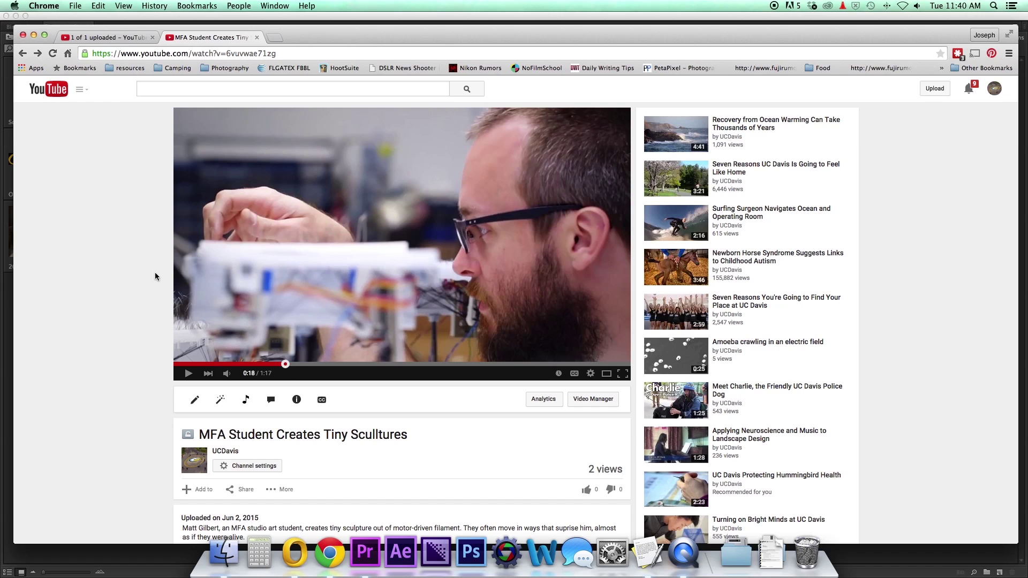
# - Open the subtitles and CC settings of the video "MFA Student Creates Tiny Scultures" from the list of uploaded videos
pyautogui.click(603, 403)
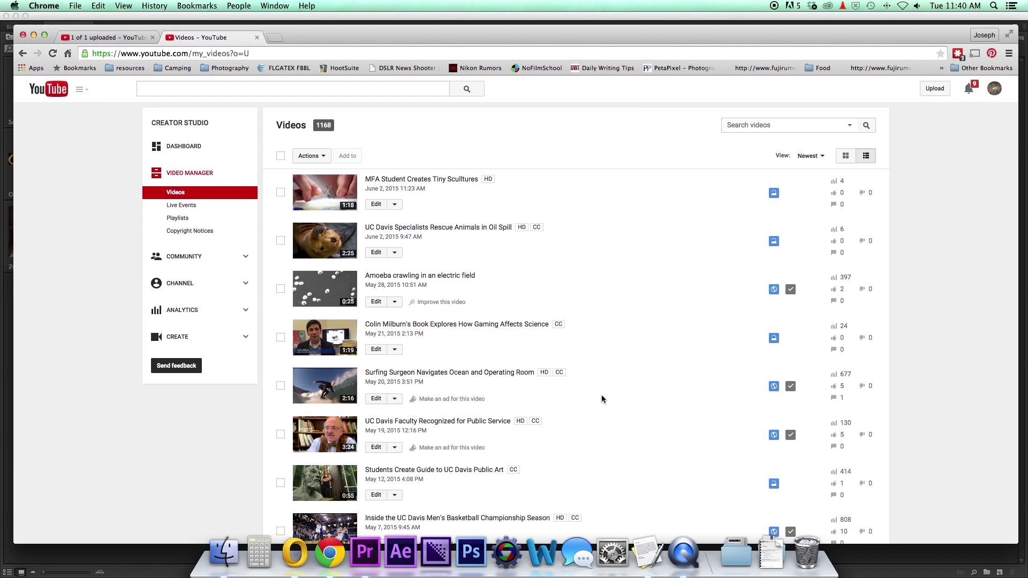
pyautogui.click(377, 206)
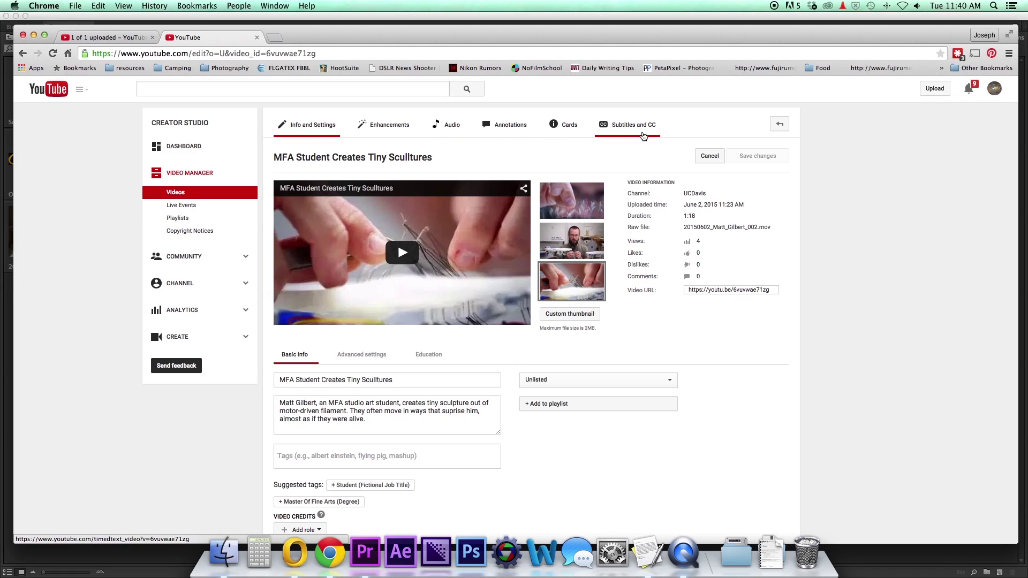
pyautogui.click(642, 135)
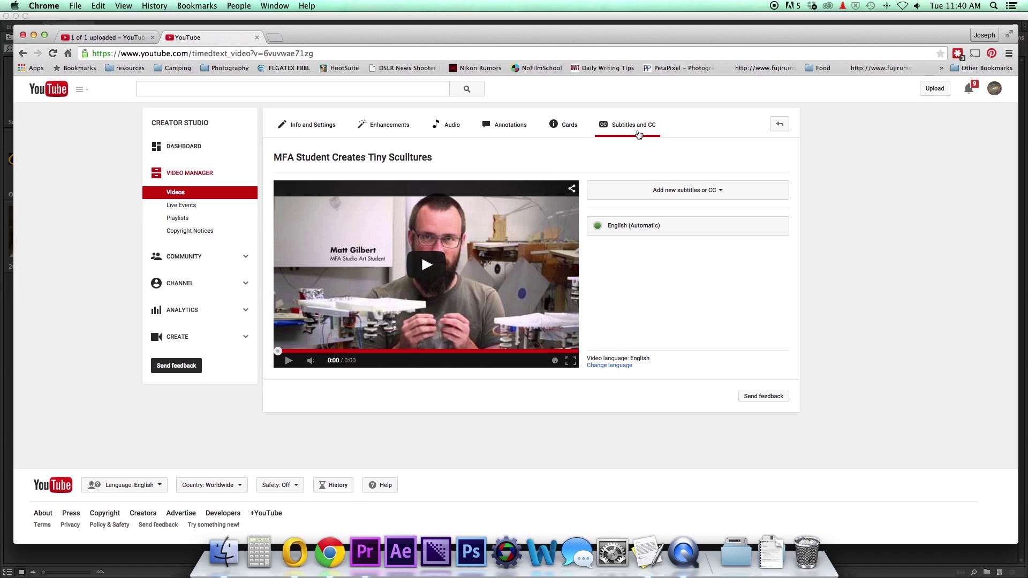
# - Unpublish the video's automatic English subtitles
pyautogui.click(693, 236)
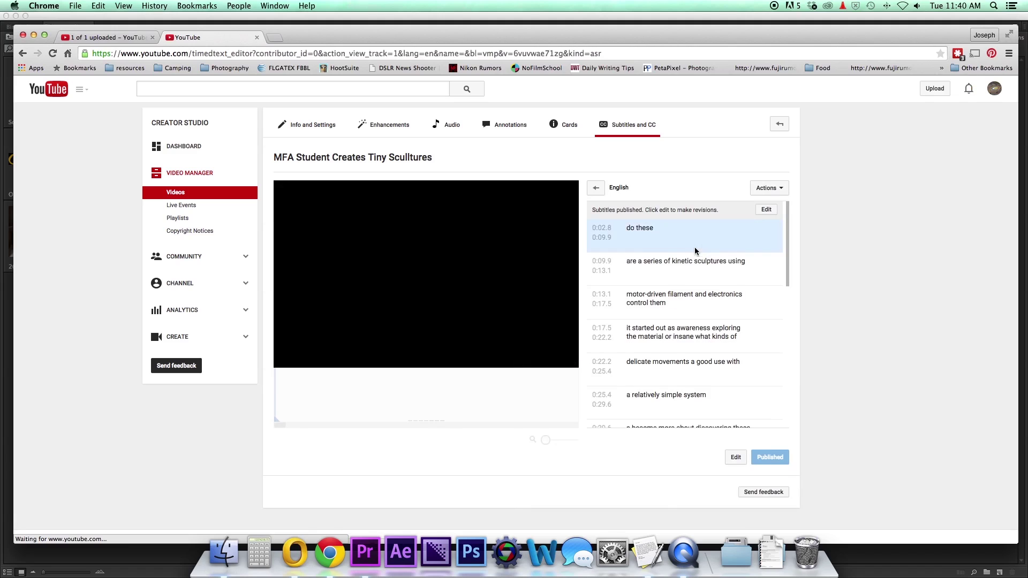
pyautogui.click(769, 188)
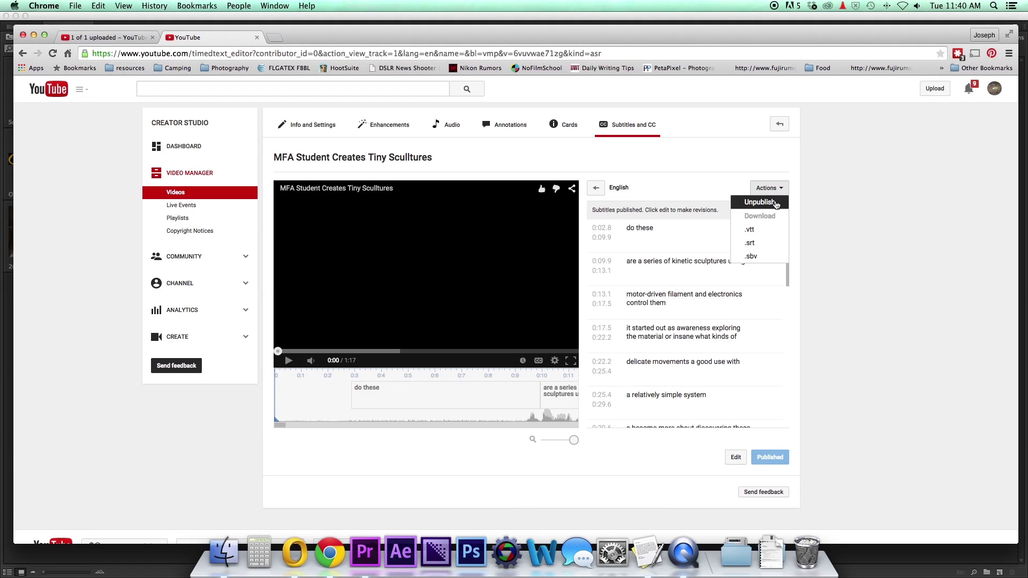
pyautogui.click(776, 203)
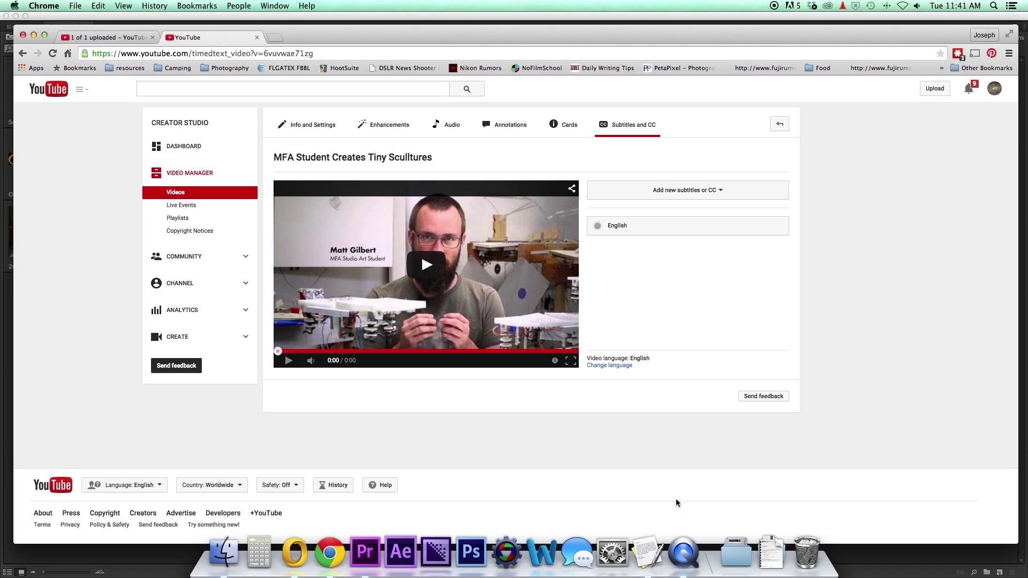
# - Switch to TextEdit and make sure its preferences use the Plain text format for new documents
pyautogui.click(652, 541)
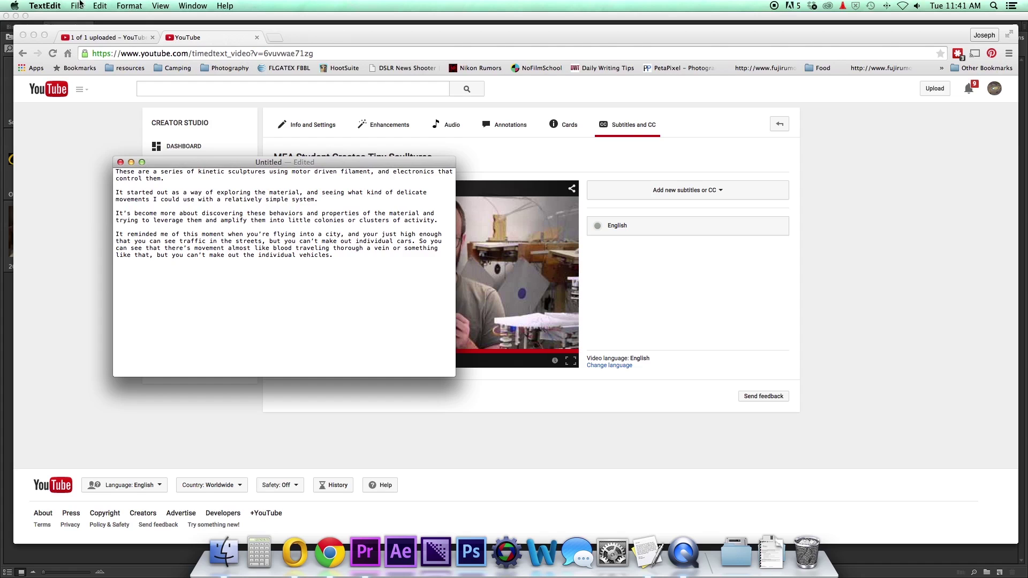
pyautogui.click(54, 5)
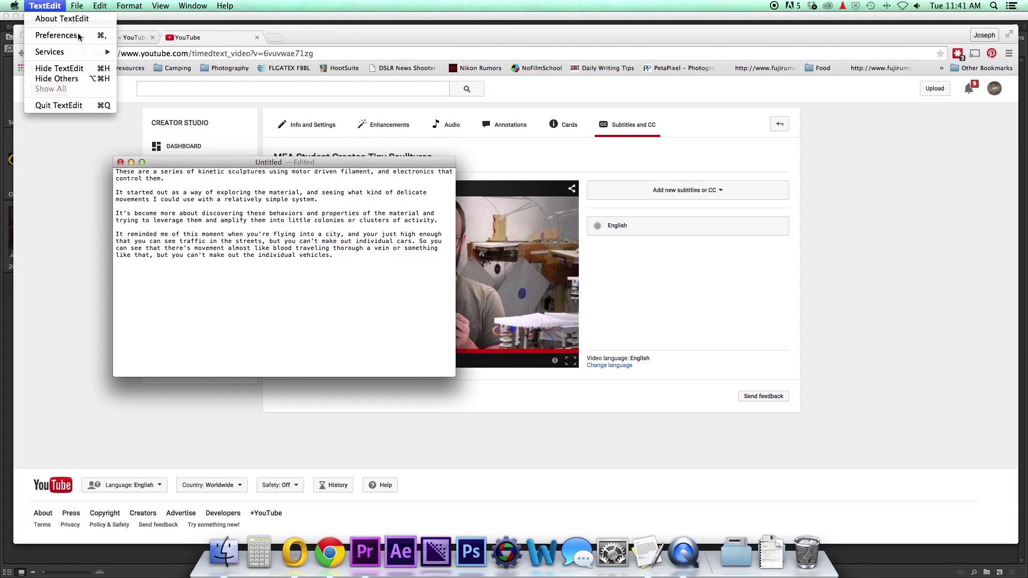
pyautogui.click(78, 37)
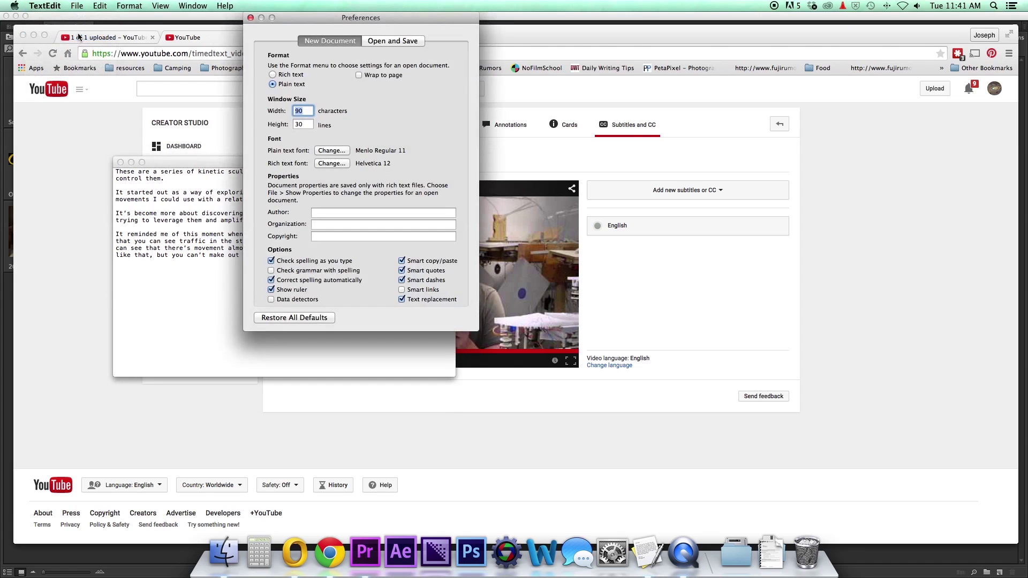
pyautogui.click(294, 75)
pyautogui.click(300, 86)
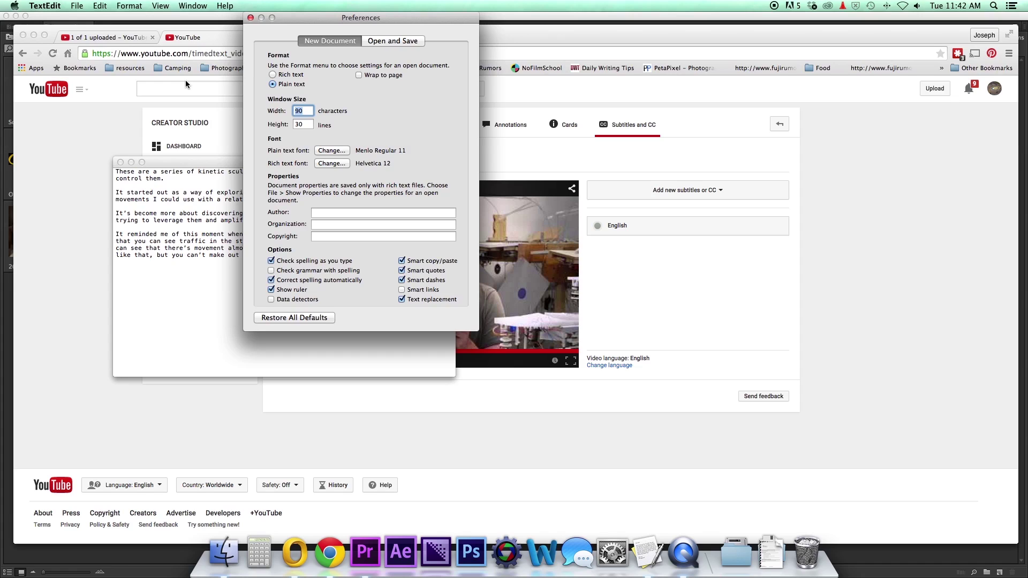
pyautogui.click(250, 18)
# - Save the transcript as 20150602_gilbert_Transcription in the video's project folder on the Mounier-01 drive, with Unicode (UTF-8) encoding
pyautogui.click(76, 6)
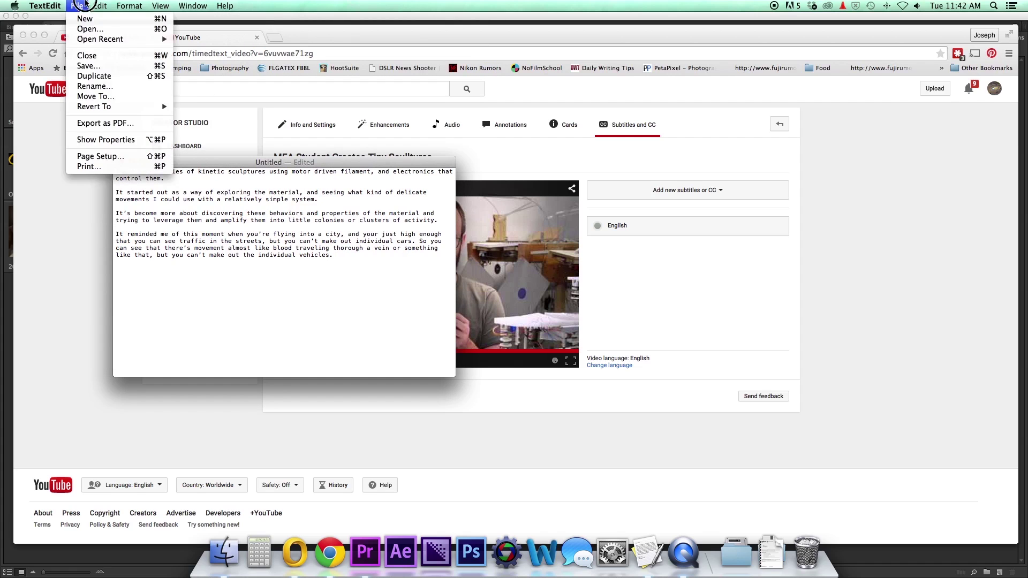
pyautogui.click(99, 66)
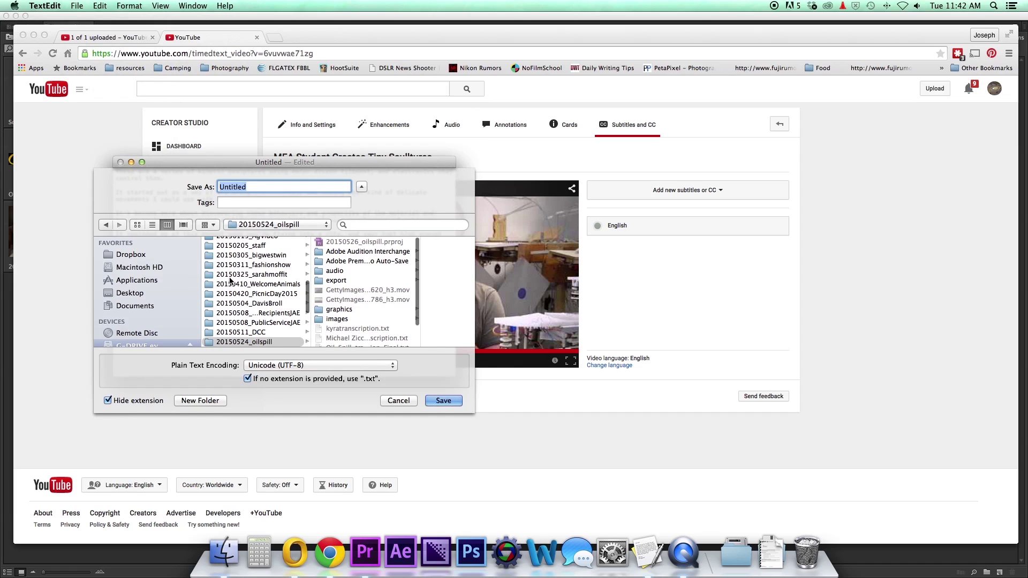
pyautogui.scroll(-4, 160, 289)
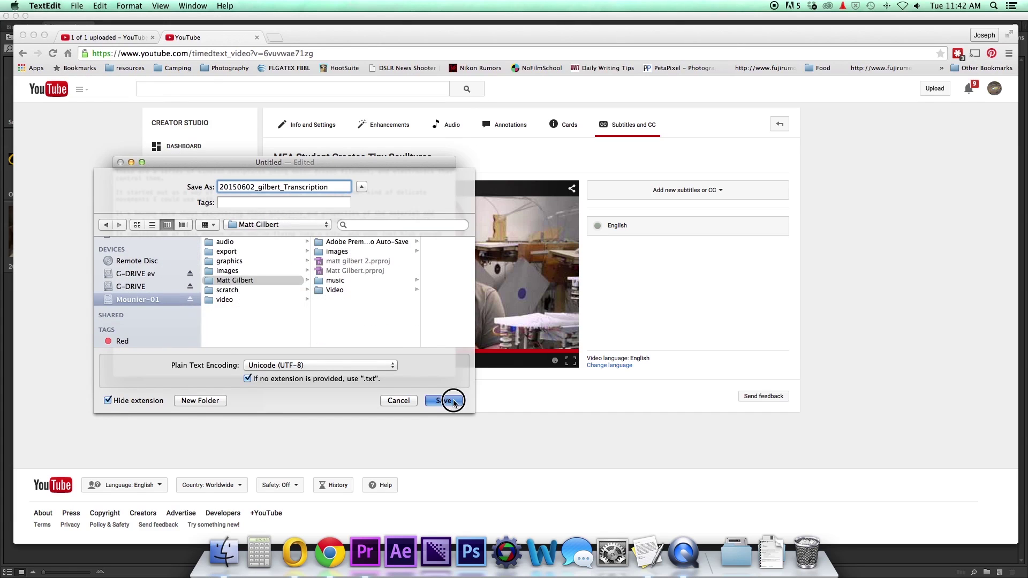
pyautogui.click(443, 401)
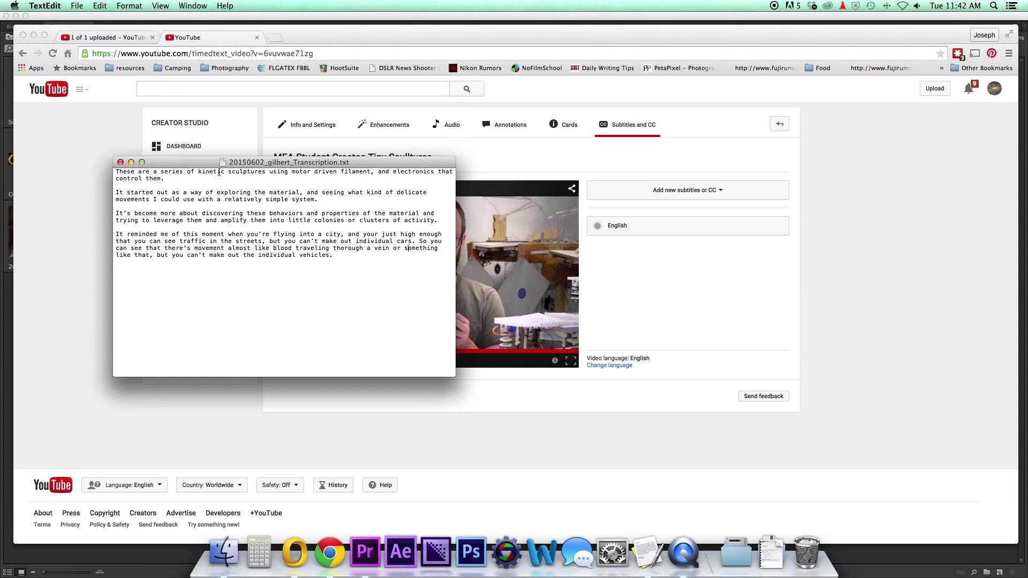
# - Switch back to YouTube in Chrome and add new English subtitles, overwriting the existing ones
pyautogui.click(638, 260)
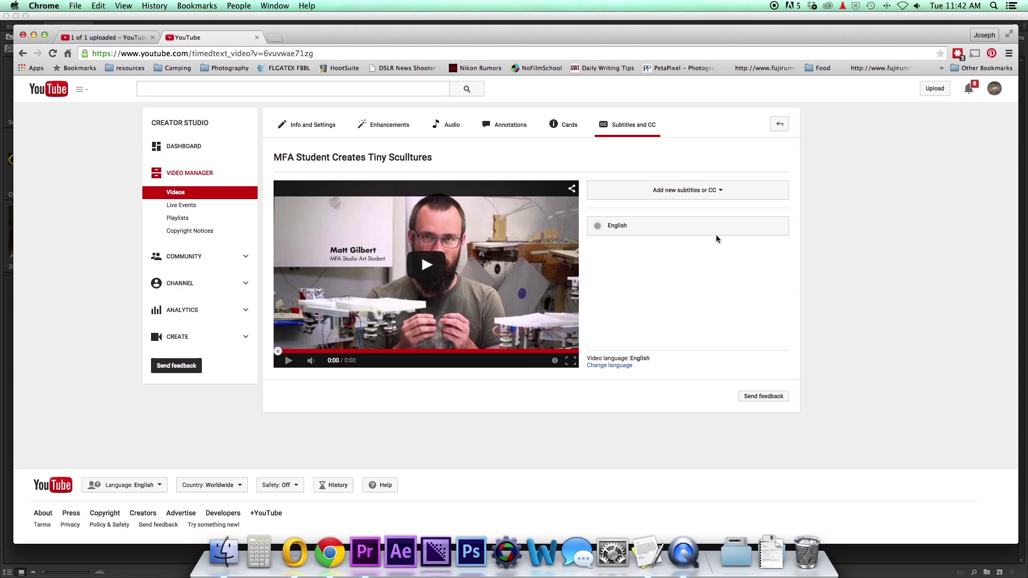
pyautogui.click(732, 197)
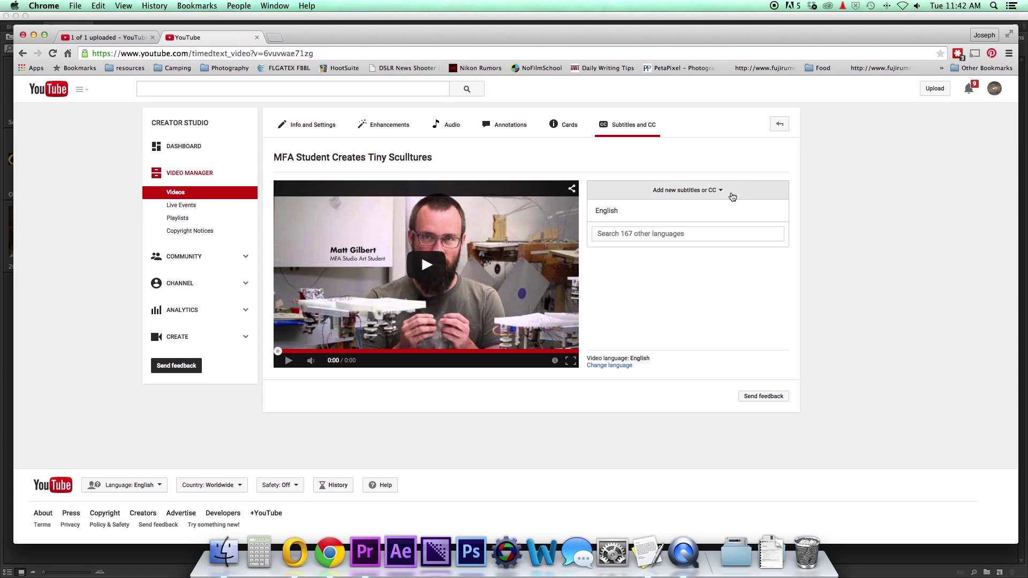
pyautogui.click(614, 214)
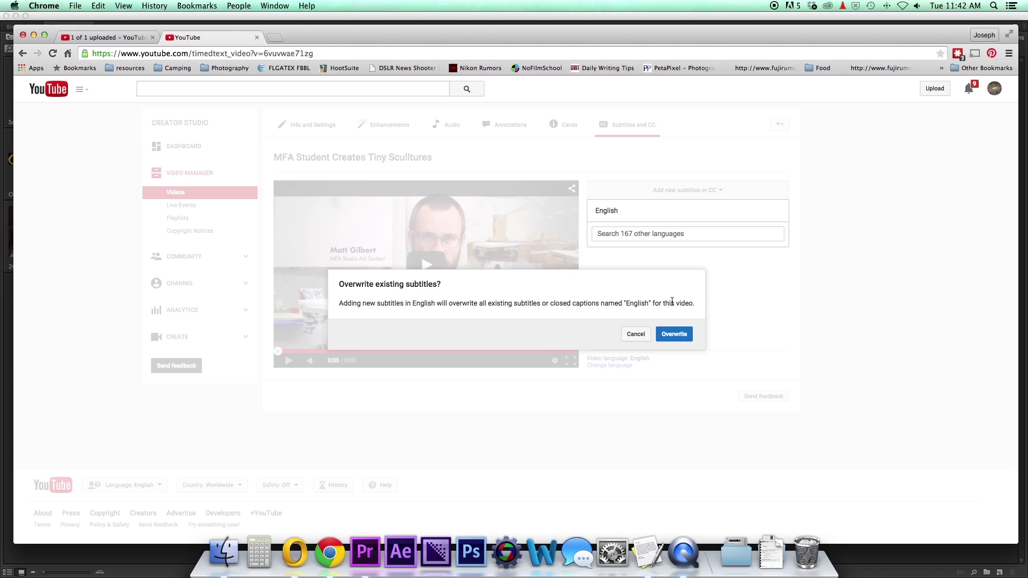
pyautogui.click(681, 335)
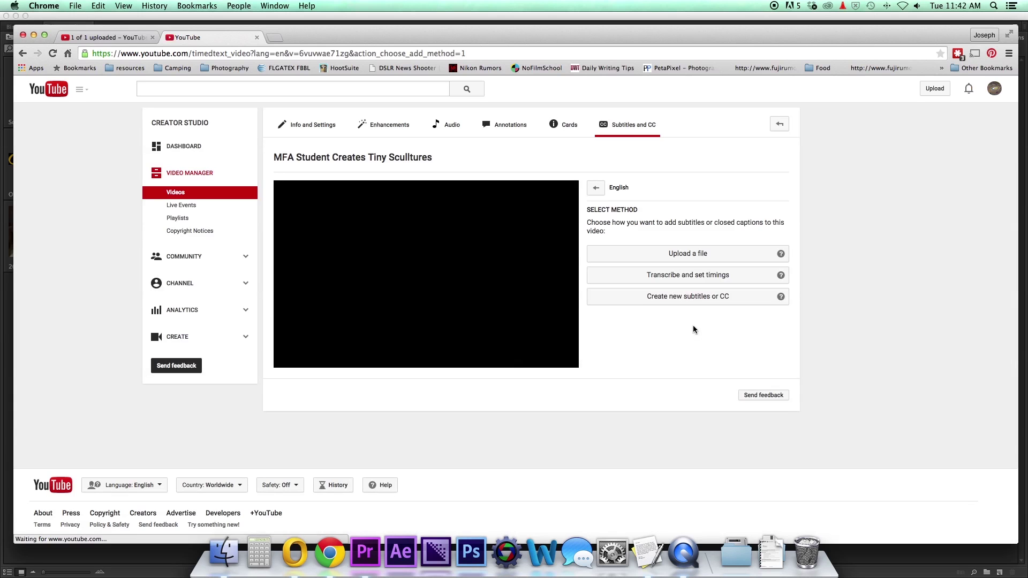
# - Upload the file 20150602_gilbert_Transcription.txt from the project folder as a transcript
pyautogui.click(677, 258)
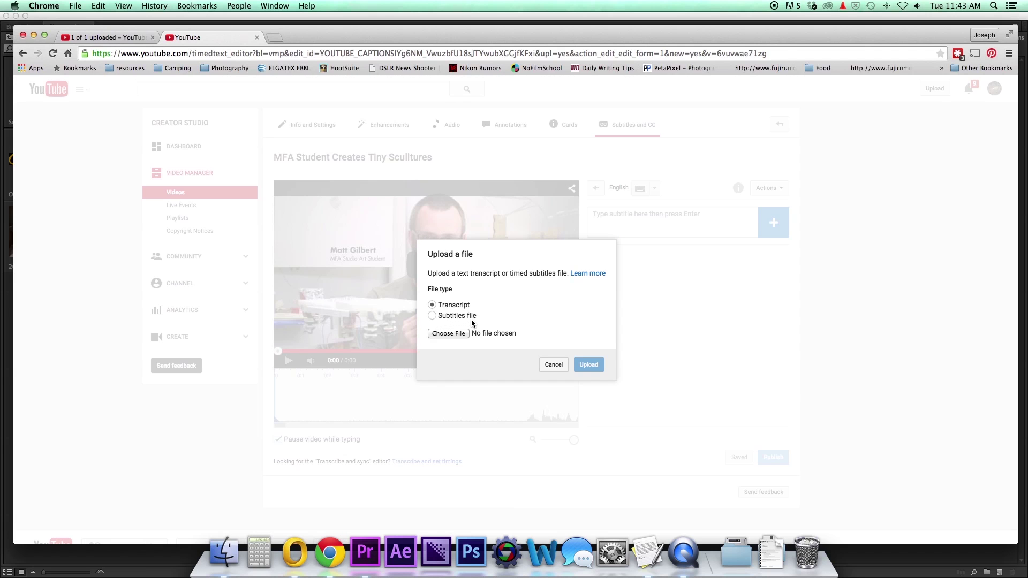
pyautogui.click(448, 333)
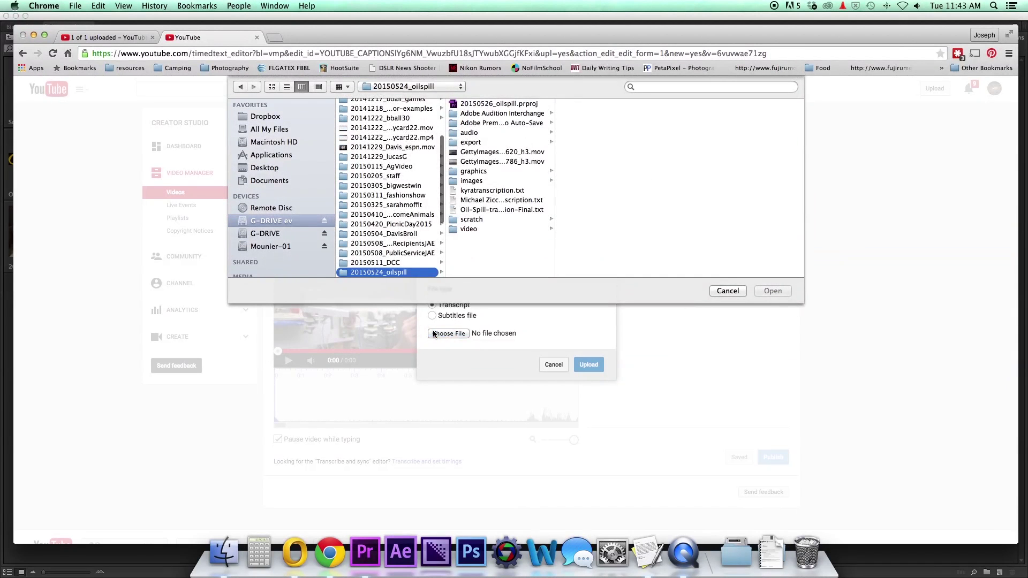
pyautogui.click(495, 105)
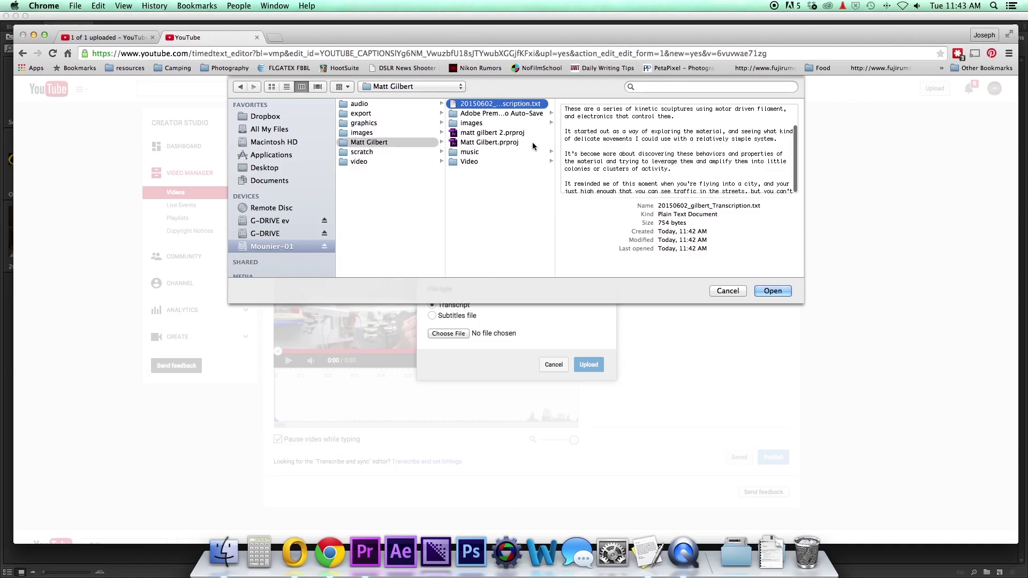
pyautogui.click(771, 291)
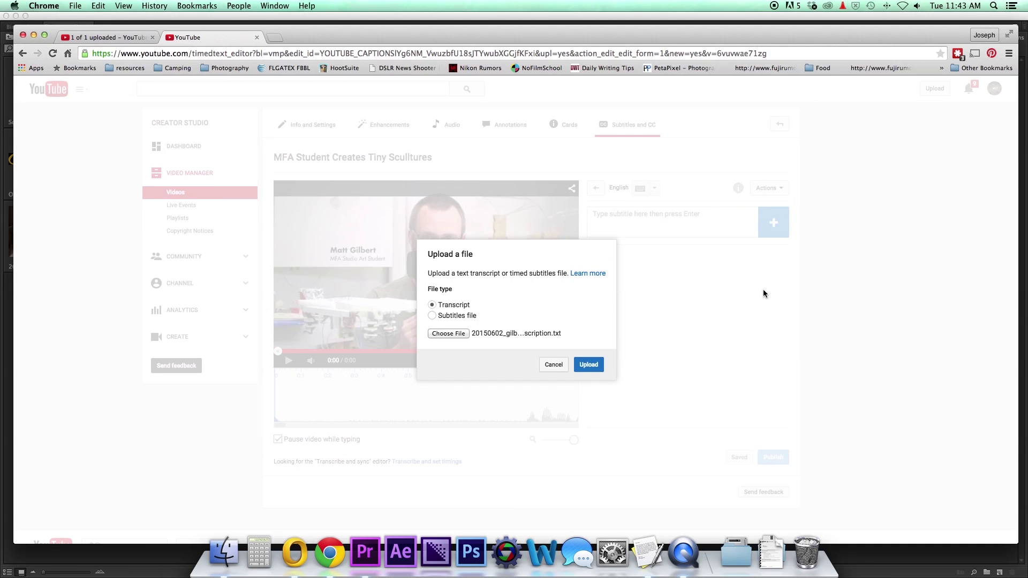
pyautogui.click(588, 365)
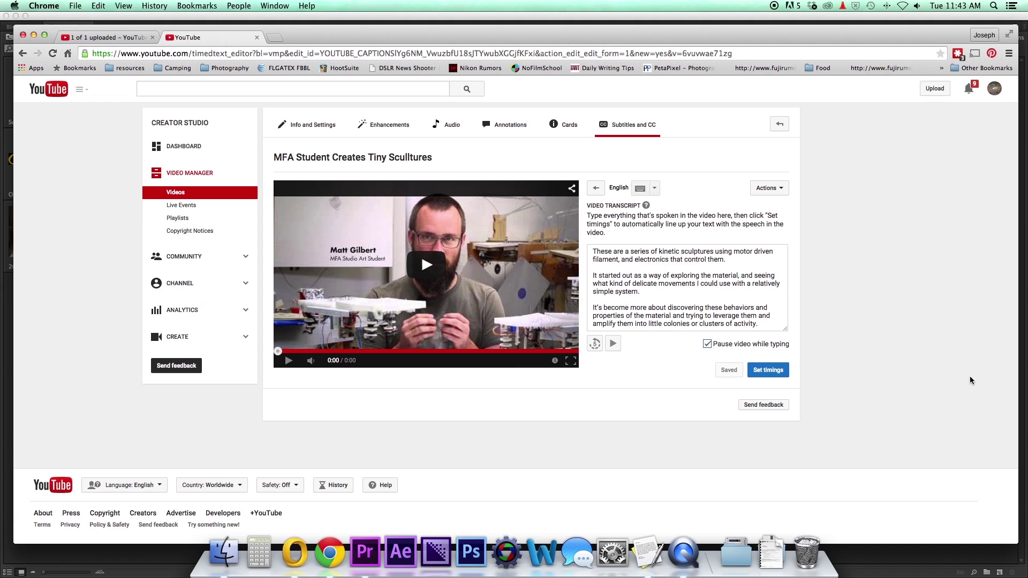
# - Read through the uploaded transcript and set its timings automatically
pyautogui.scroll(-5, 636, 259)
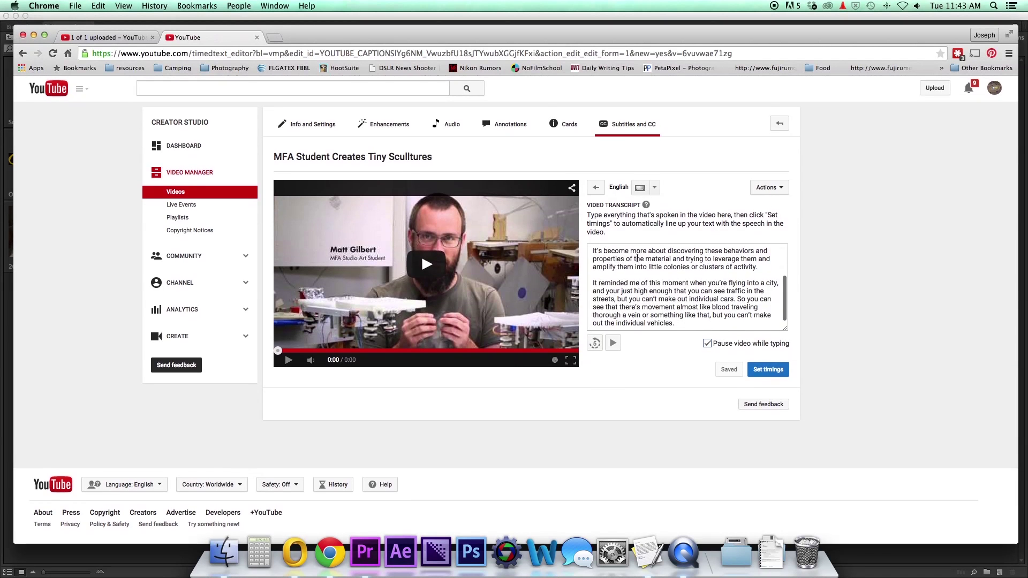
pyautogui.scroll(5, 689, 288)
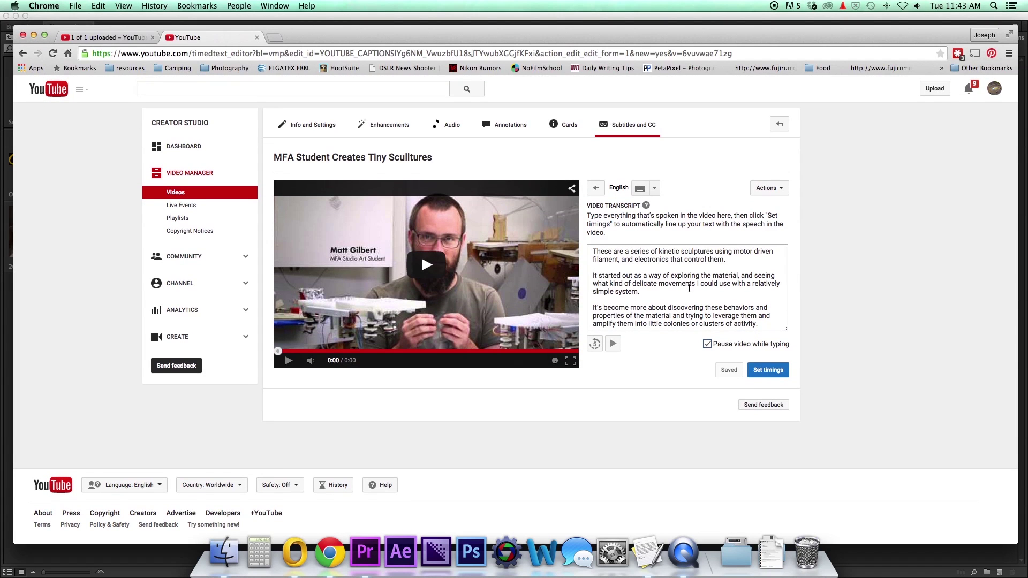
pyautogui.click(778, 370)
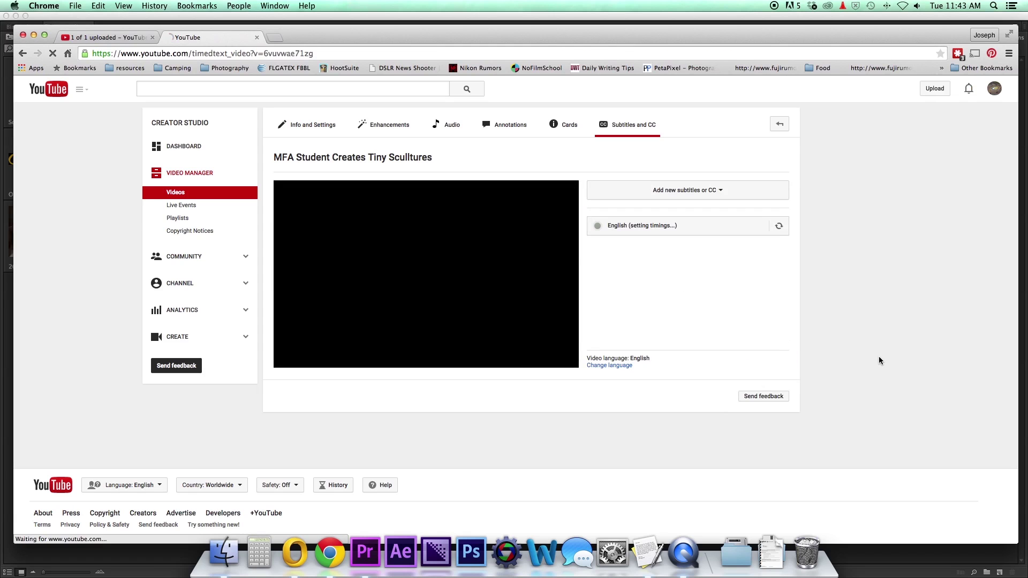
# - Open the unpublished English subtitles in a full-screen browser window and play the video's opening to check the first caption's timing
pyautogui.press('ctrl+super+f')
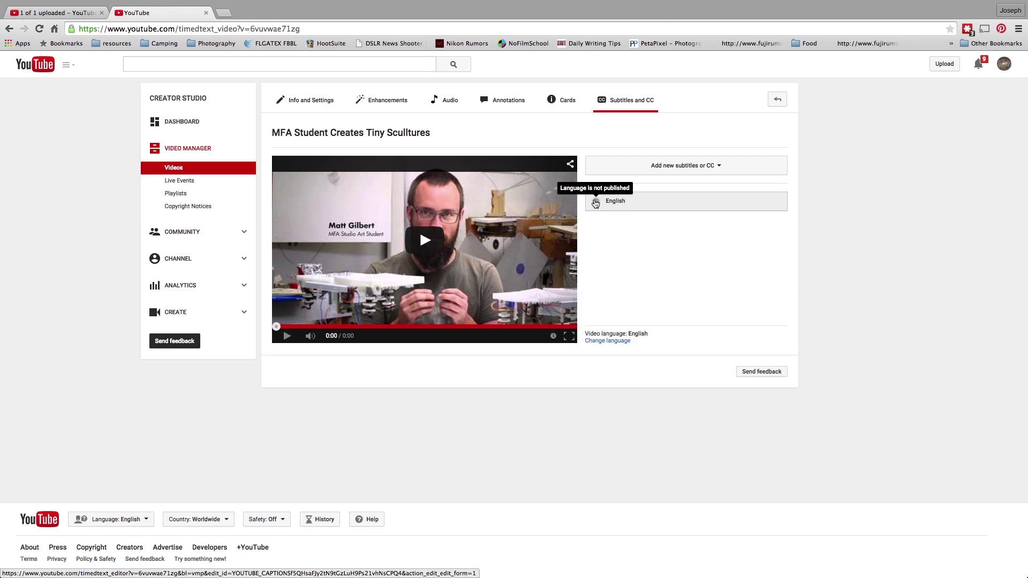
pyautogui.click(596, 205)
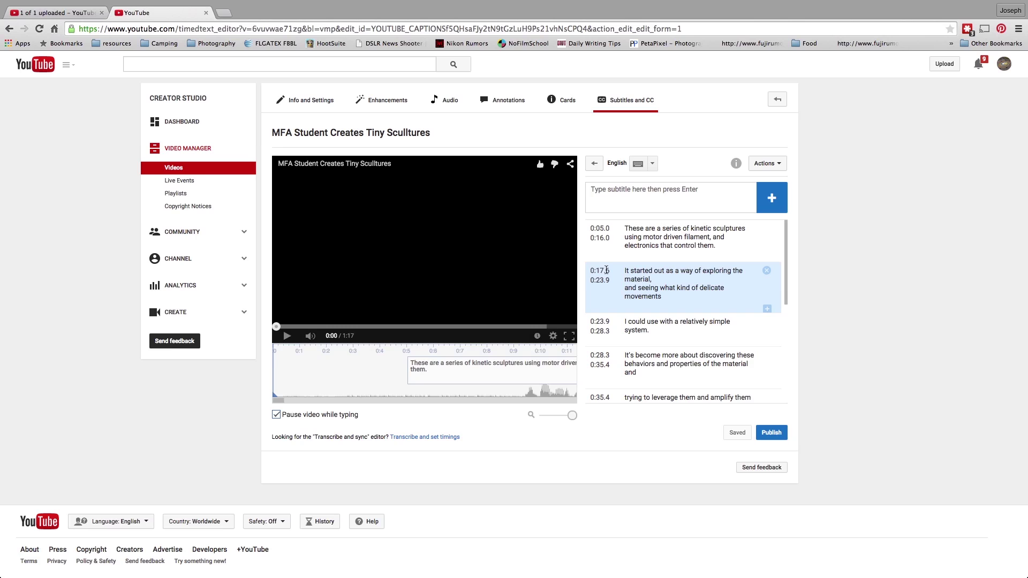
pyautogui.click(362, 354)
pyautogui.click(274, 395)
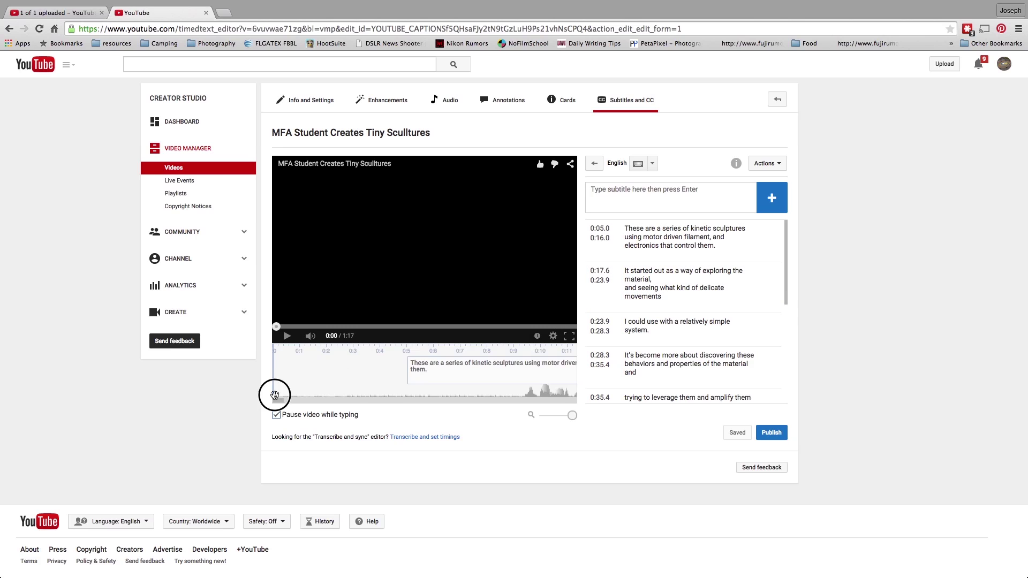
pyautogui.click(284, 338)
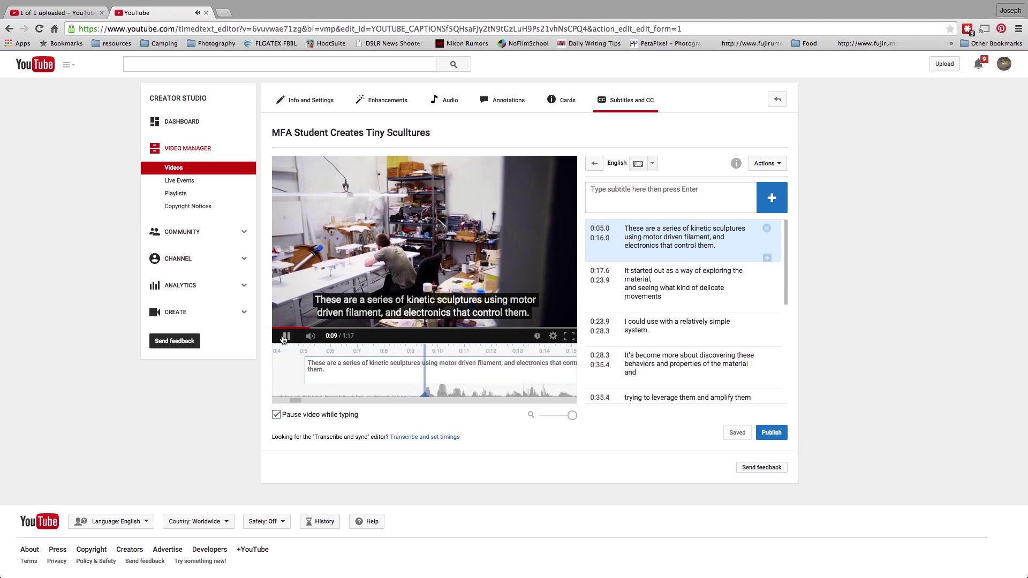
pyautogui.click(285, 336)
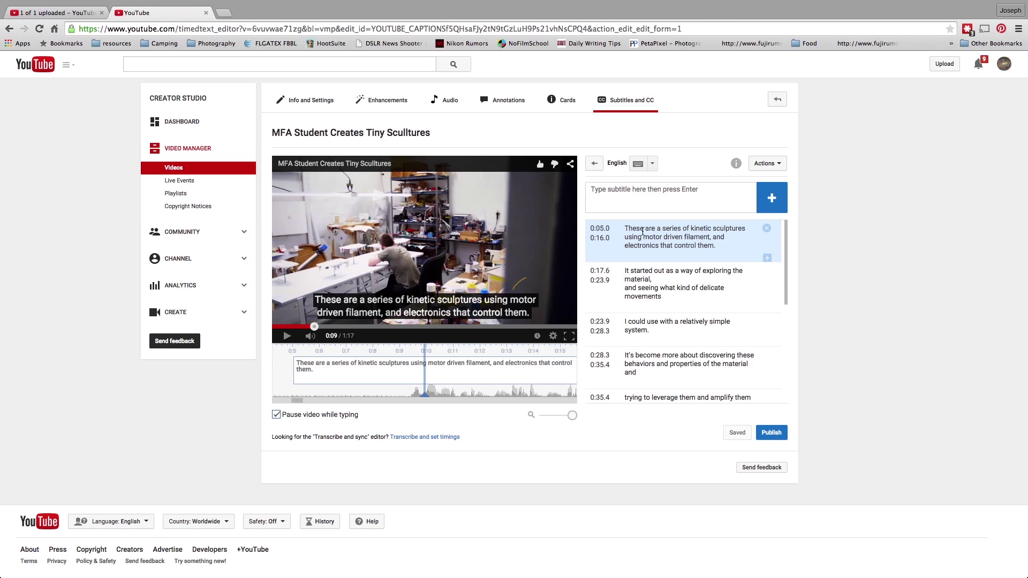
# - Set the first caption's start time to 0:09.3 and play the video from just before it to check the timing
pyautogui.click(598, 229)
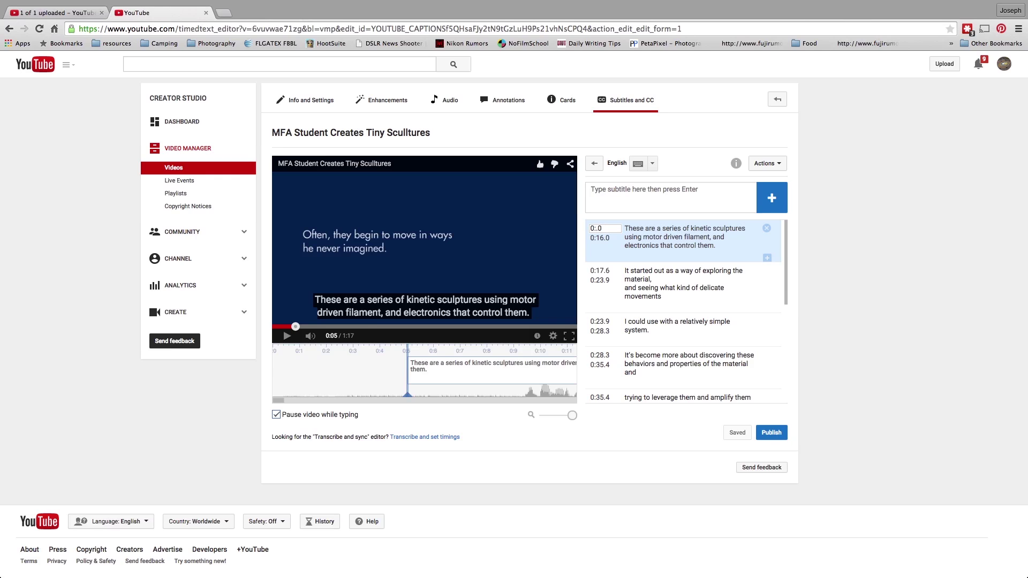
pyautogui.write('9')
pyautogui.press('Right')
pyautogui.press('Right')
pyautogui.press('BackSpace')
pyautogui.write('3')
pyautogui.press('Return')
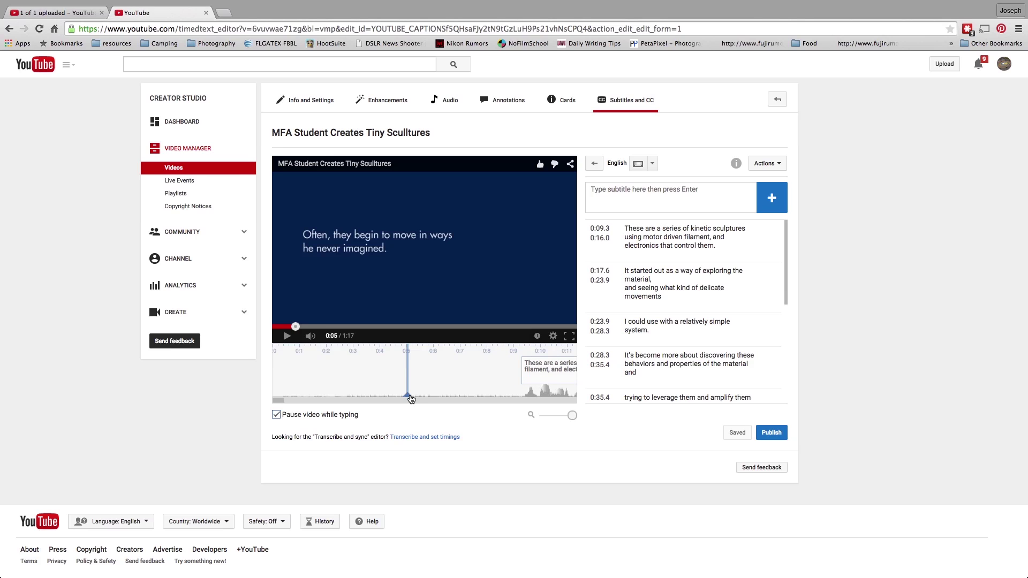
pyautogui.moveTo(408, 396); pyautogui.dragTo(517, 399)
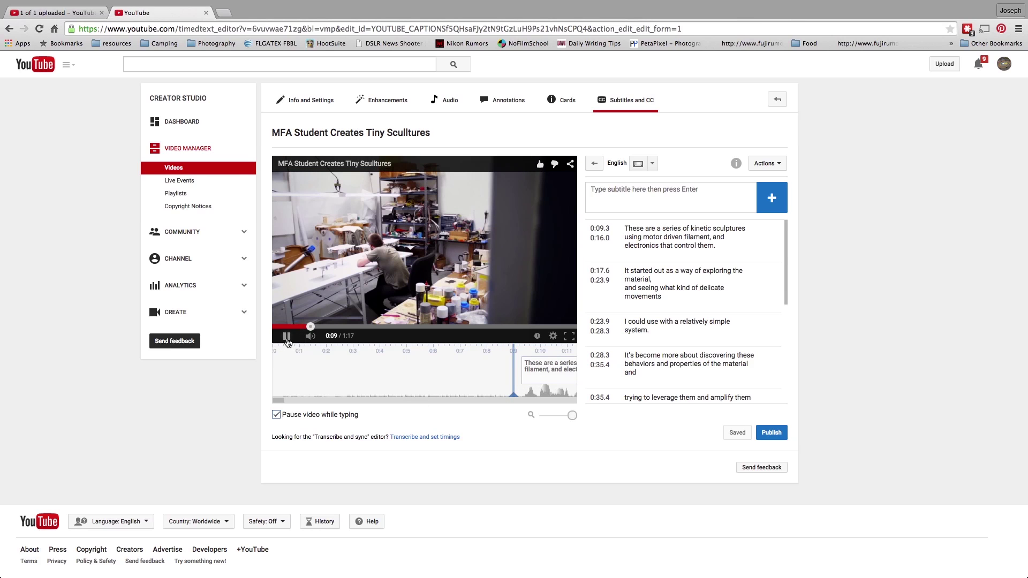
pyautogui.click(287, 338)
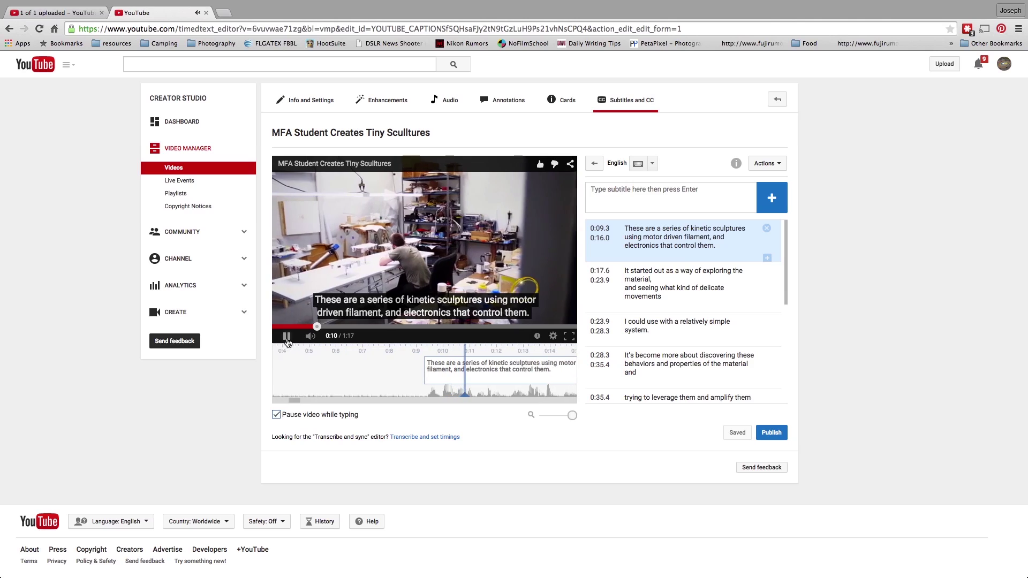
# - Extend the first caption's end time to 0:16.9 and play the video across that point to check the timing
pyautogui.click(287, 338)
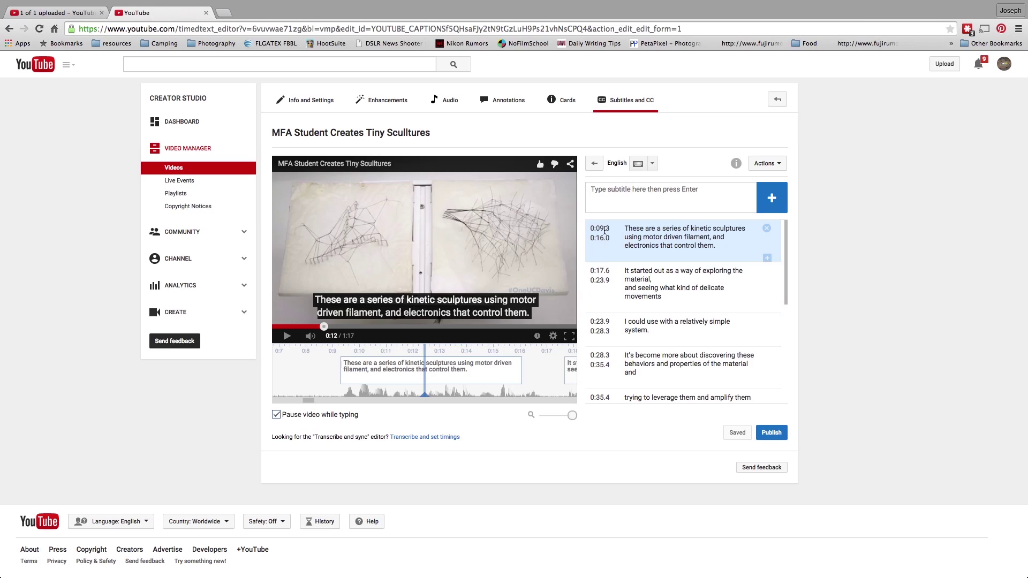
pyautogui.moveTo(521, 372)
pyautogui.moveTo(523, 370); pyautogui.dragTo(546, 371)
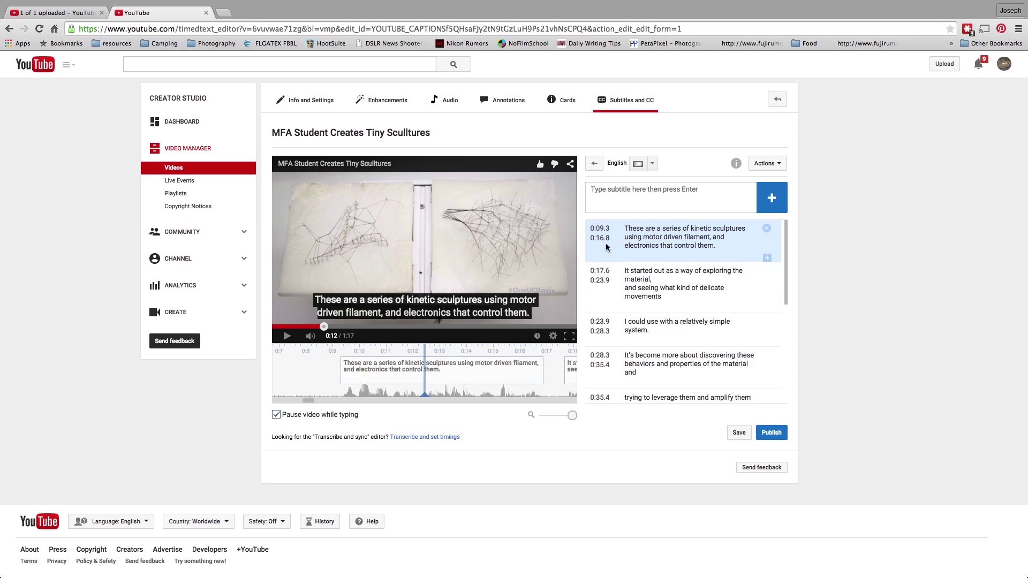
pyautogui.moveTo(545, 373)
pyautogui.moveTo(545, 371); pyautogui.dragTo(547, 371)
pyautogui.moveTo(425, 401); pyautogui.dragTo(517, 403)
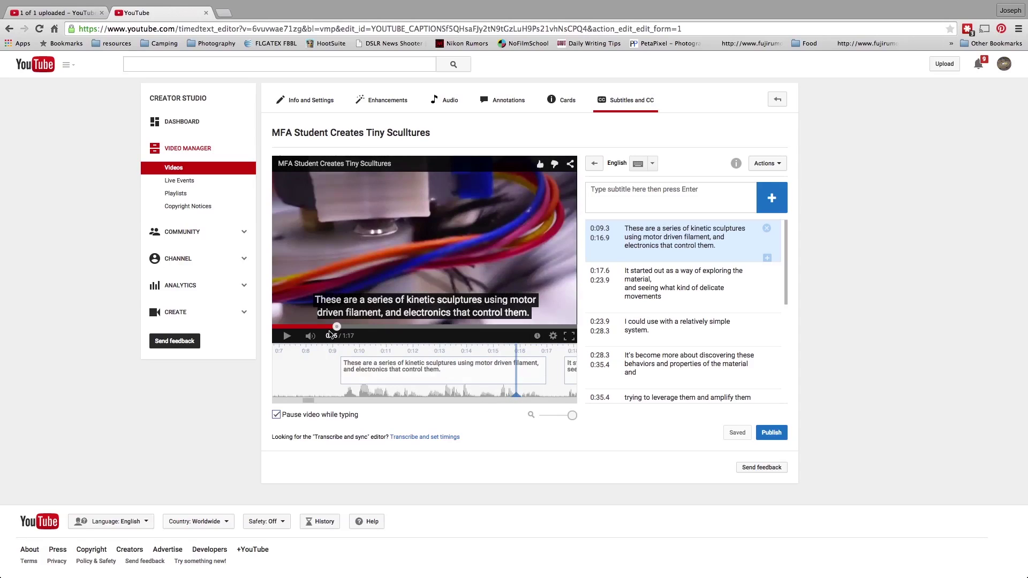
pyautogui.click(286, 335)
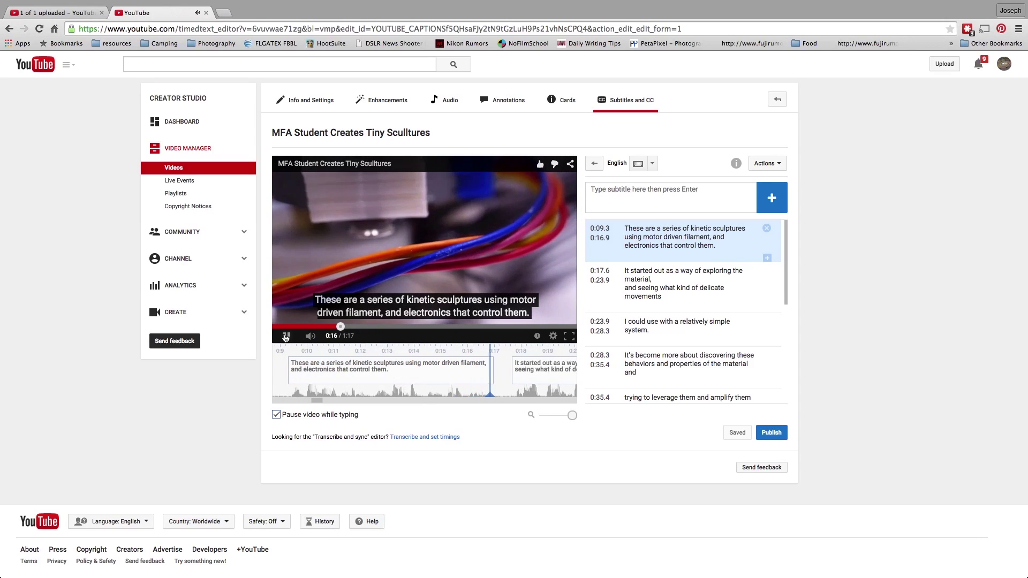
pyautogui.click(287, 335)
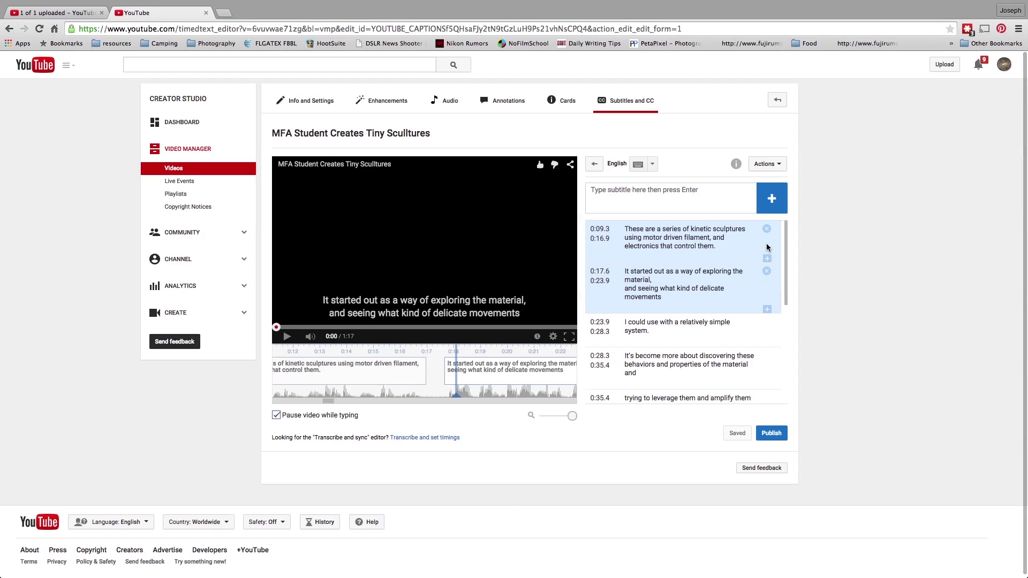
# - Add a "[music]" caption before the first spoken caption and set its start time to 0:00.0
pyautogui.scroll(-1, 735, 229)
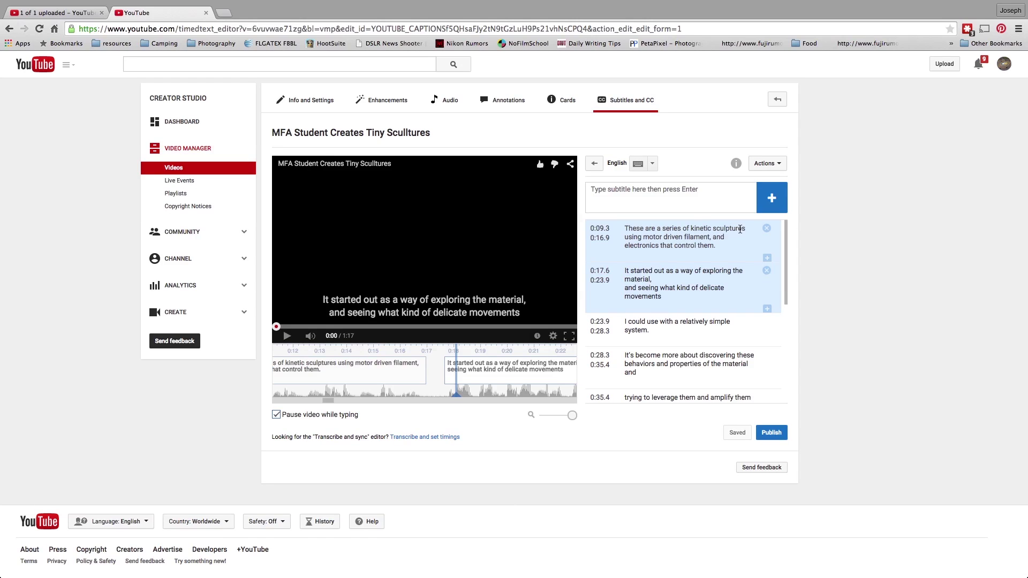
pyautogui.click(725, 199)
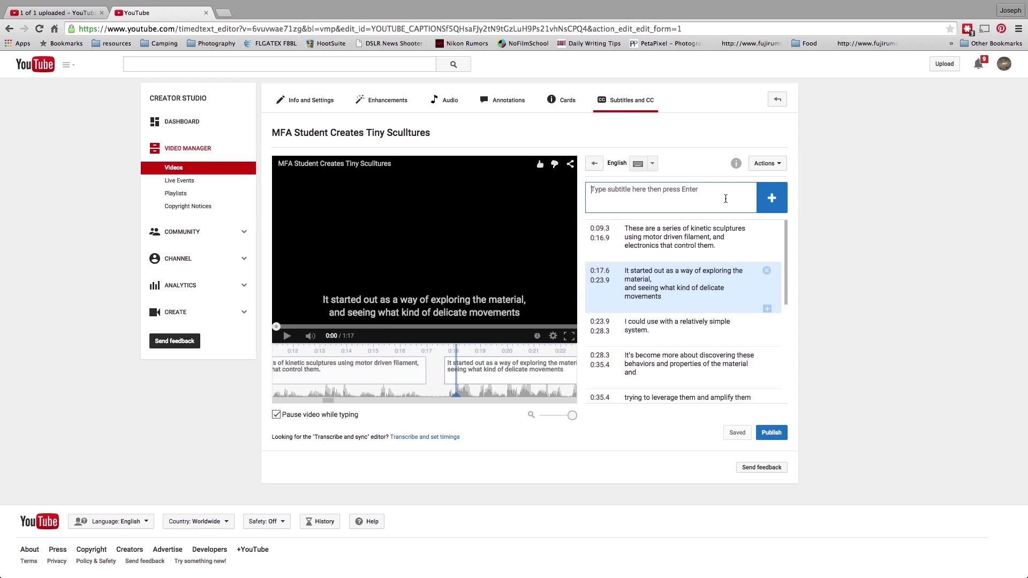
pyautogui.write('music')
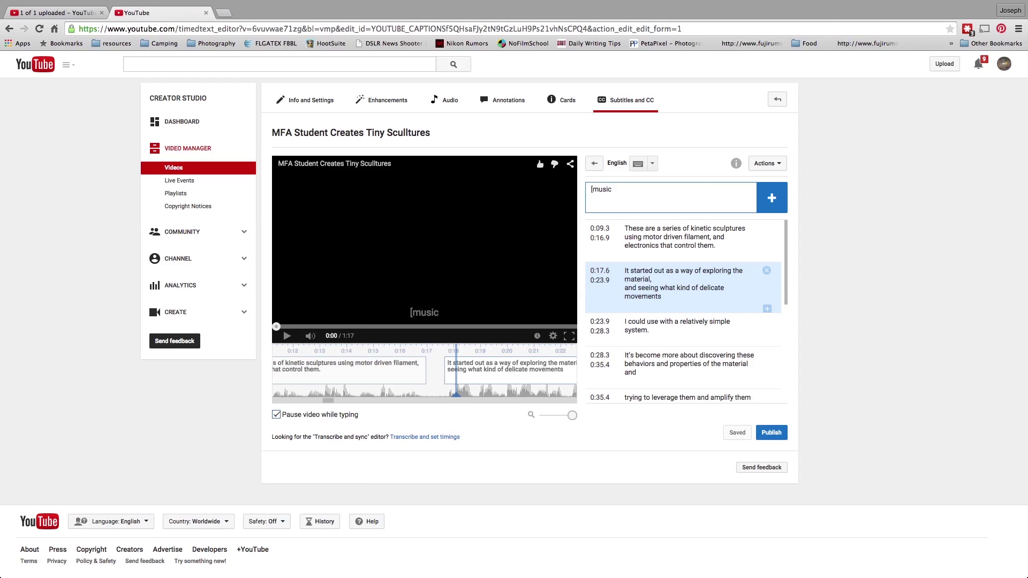
pyautogui.write(']')
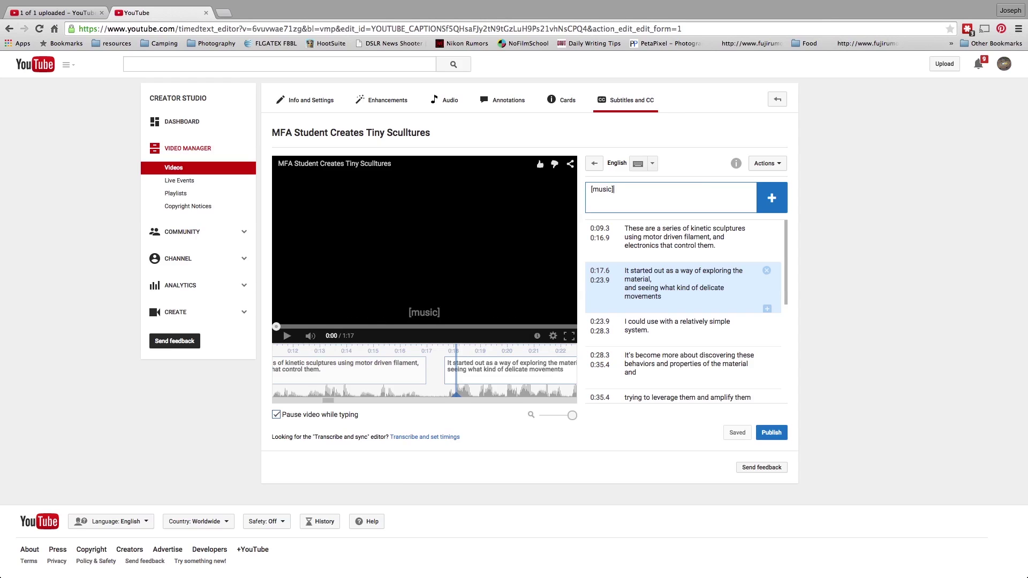
pyautogui.click(777, 205)
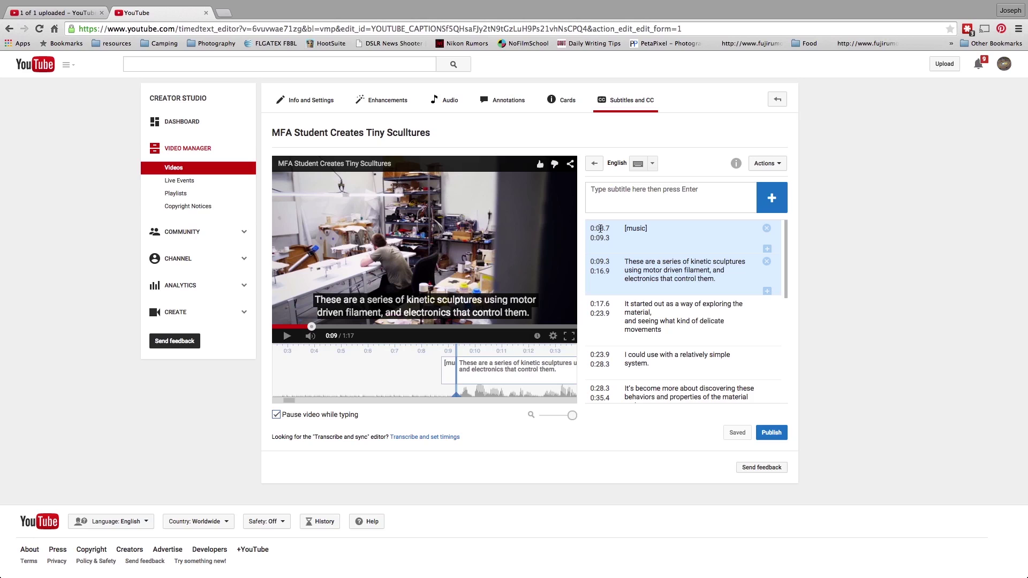
pyautogui.click(600, 228)
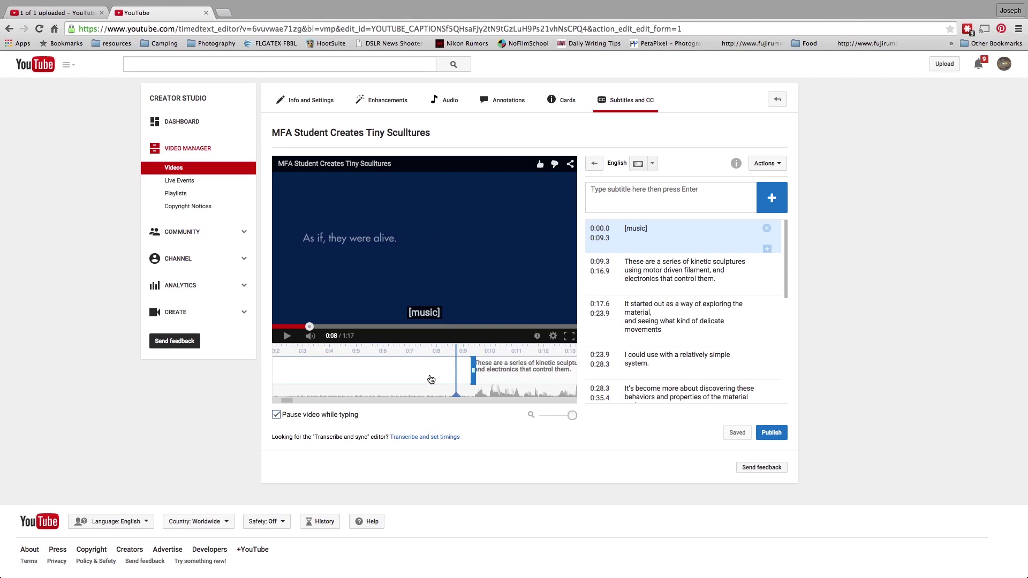
# - Publish the English subtitles and play the opening of the video on its watch page, pausing during the [music] caption
pyautogui.click(776, 433)
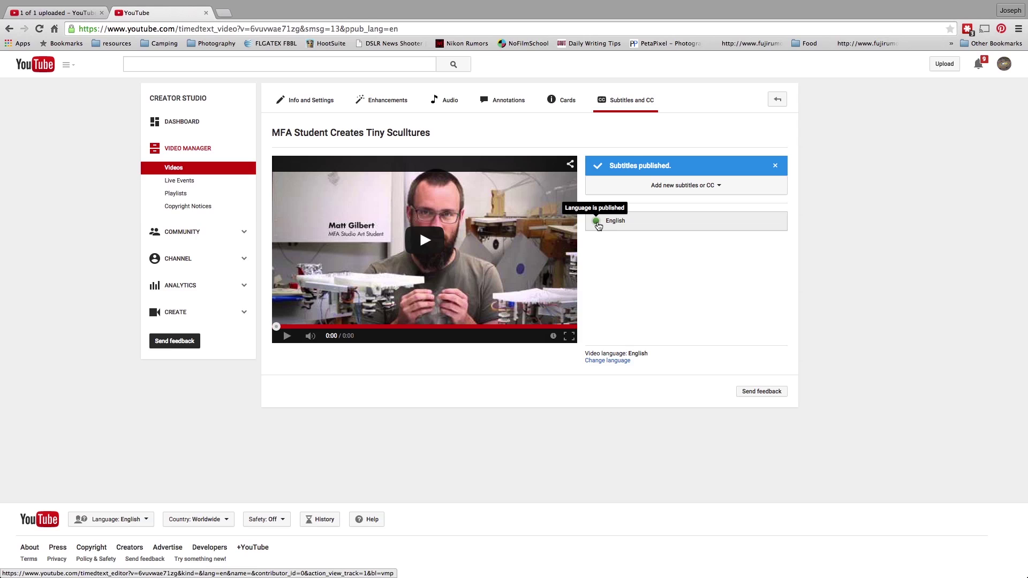
pyautogui.click(362, 136)
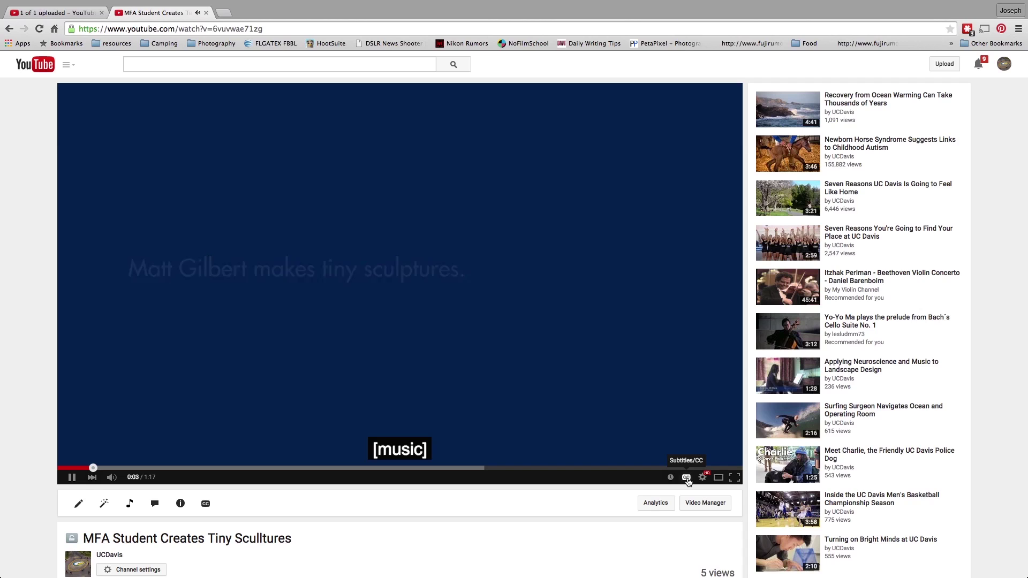
pyautogui.press('space')
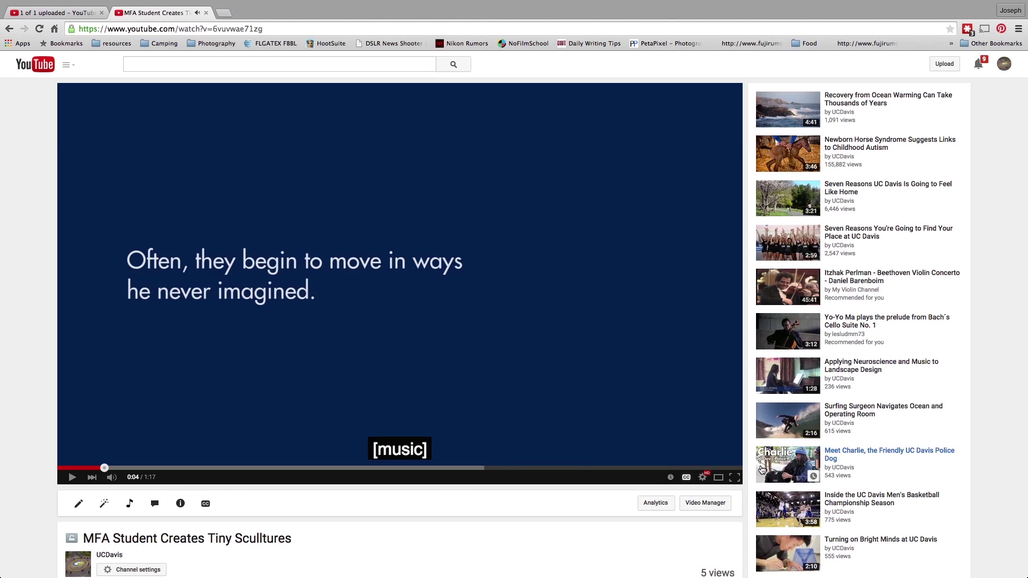
# - Turn the captions off and on again, and check which subtitle tracks the player's settings offer
pyautogui.click(688, 480)
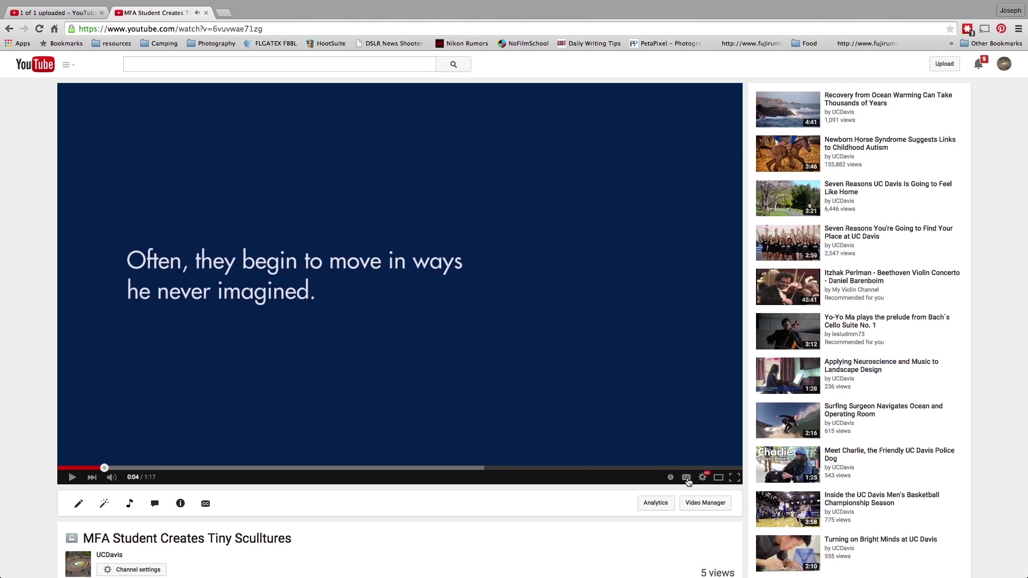
pyautogui.click(688, 478)
pyautogui.click(703, 477)
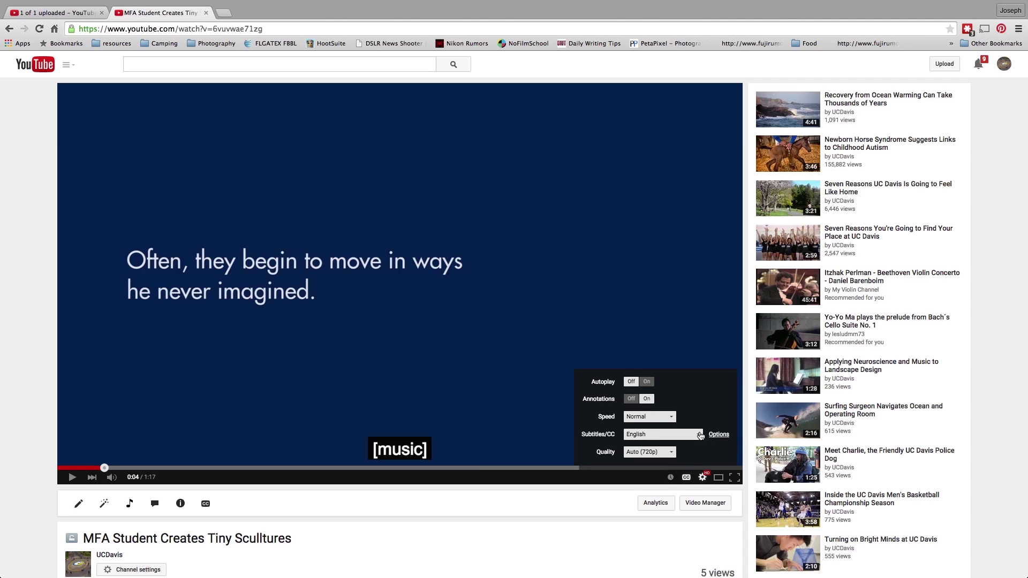
pyautogui.click(699, 435)
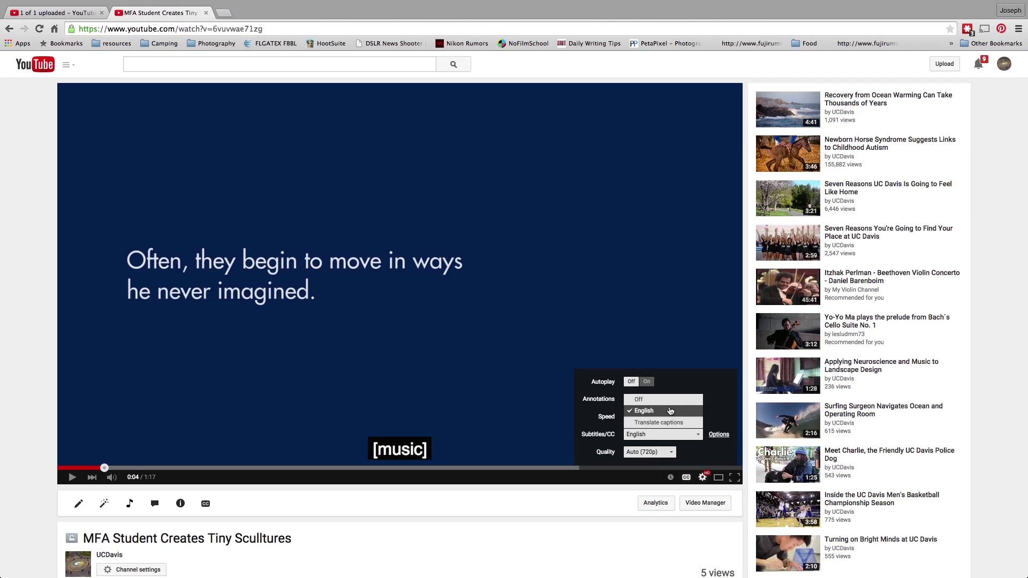
pyautogui.click(516, 510)
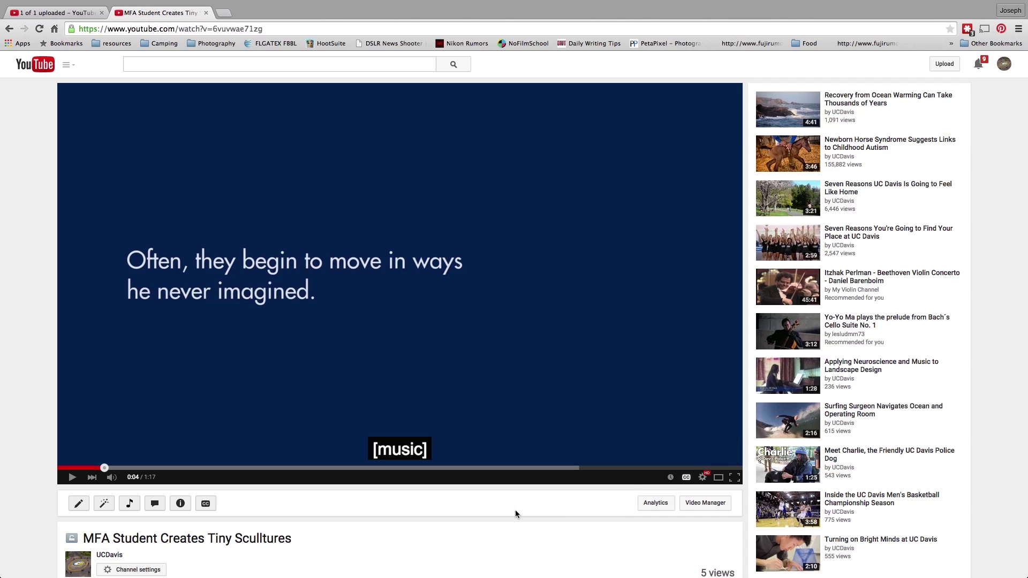